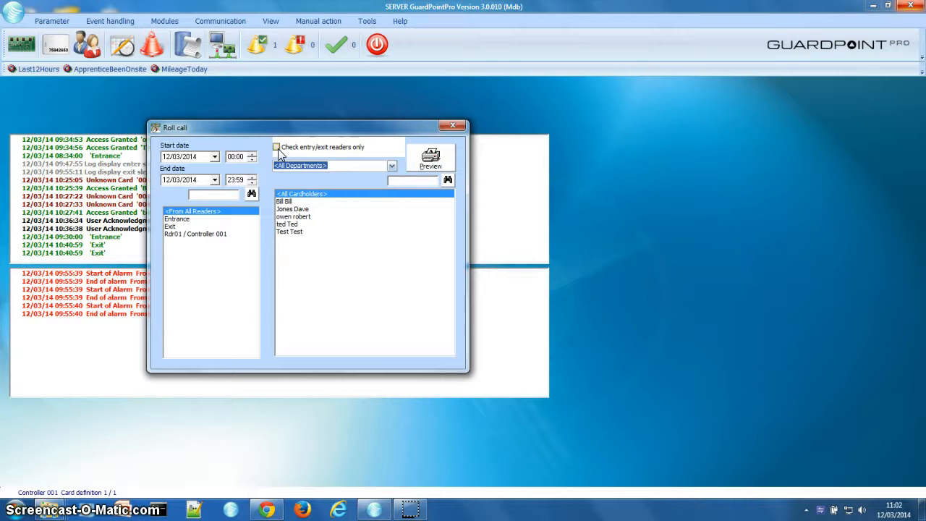
Step: Restrict the roll call to entry/exit readers, set its start date to 11/03/2014, and preview the report maximized
click(277, 147)
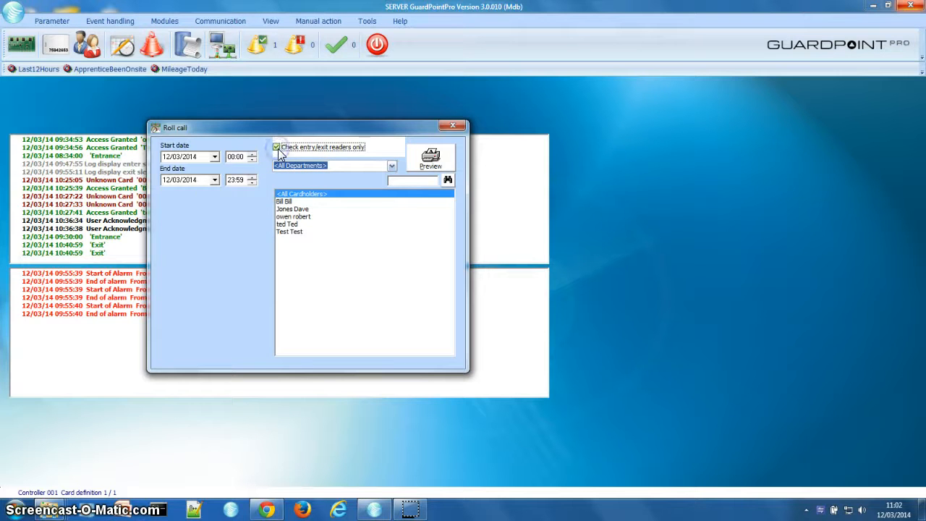
click(215, 157)
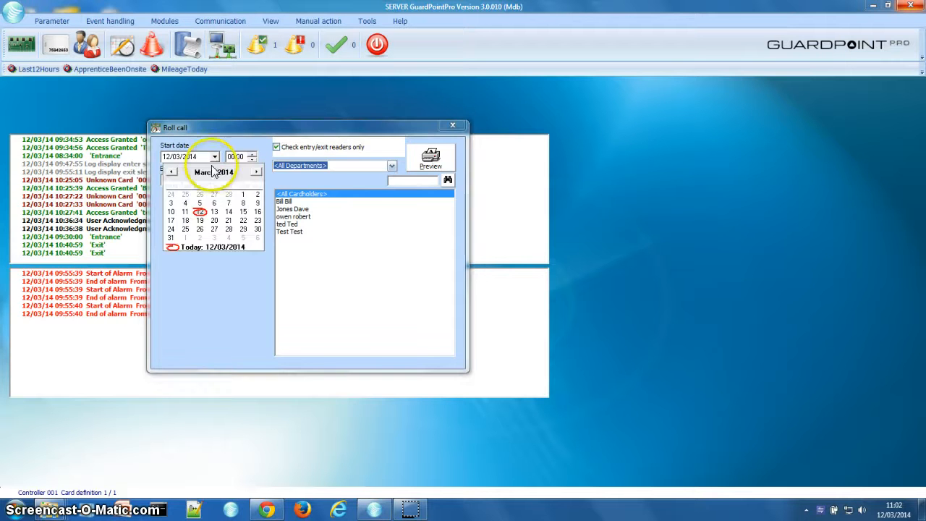
click(184, 212)
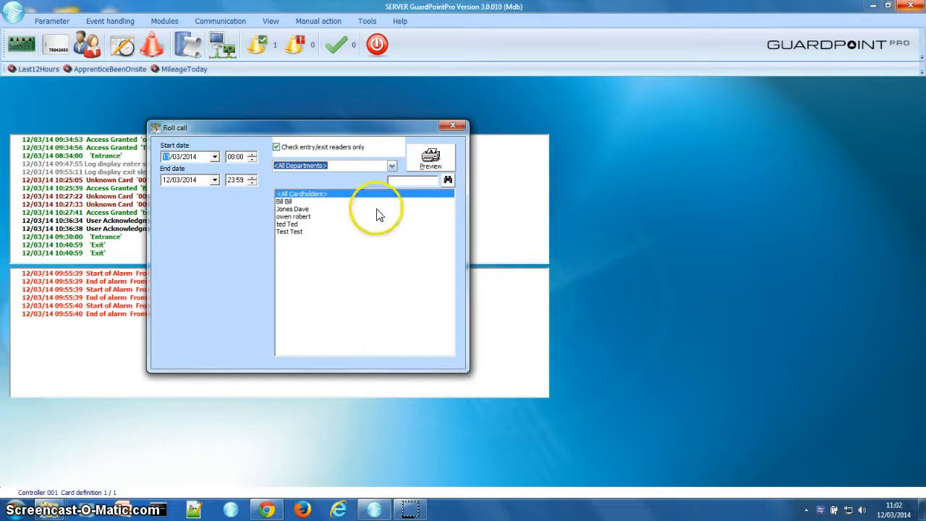
click(430, 159)
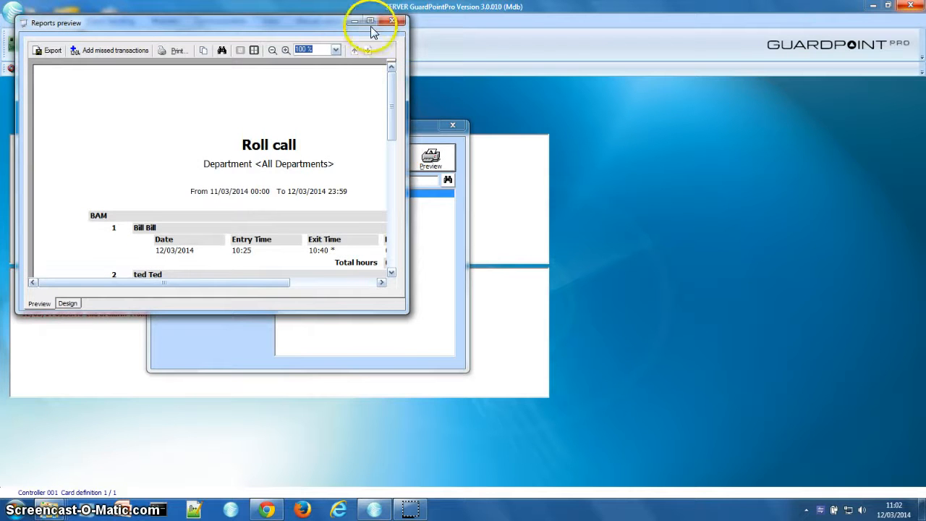
click(368, 21)
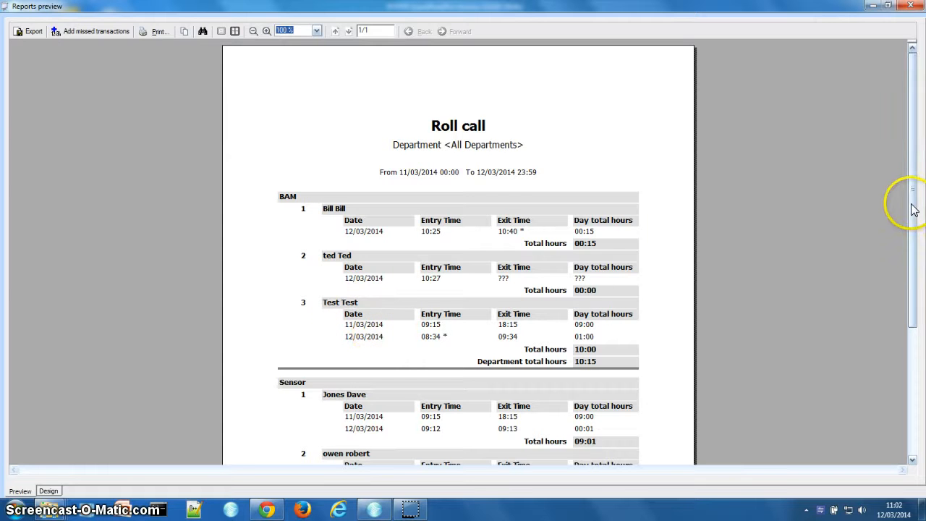
drag(911, 210, 912, 286)
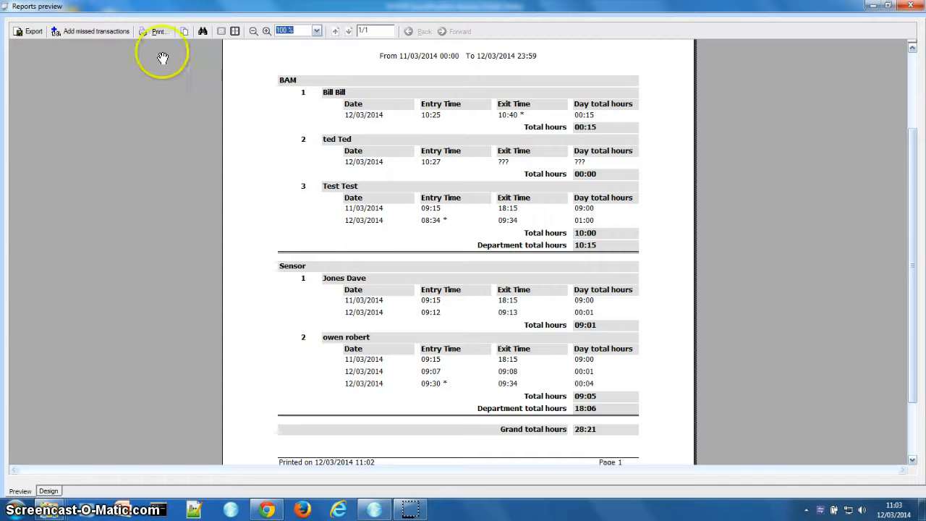
Step: Open the missed transactions, select the entry with the missing exit time, and close the list
click(100, 32)
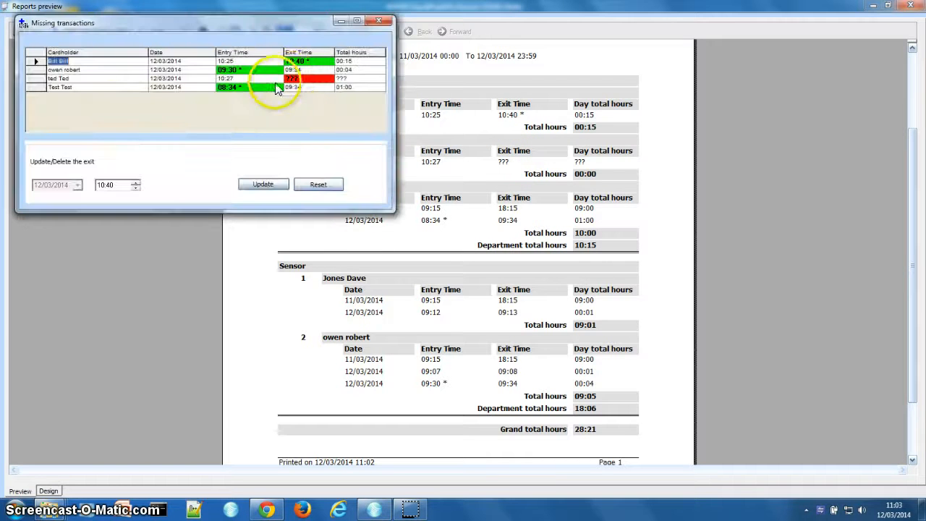
click(297, 78)
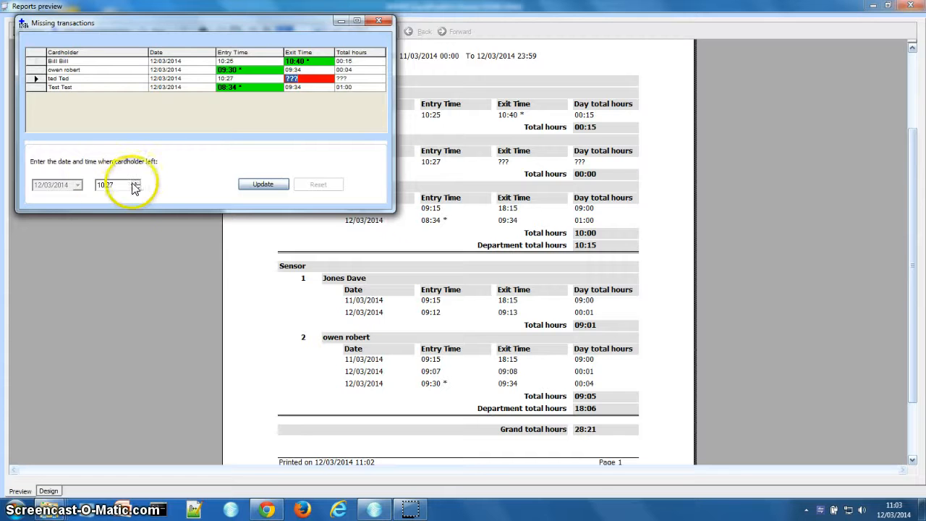
click(245, 187)
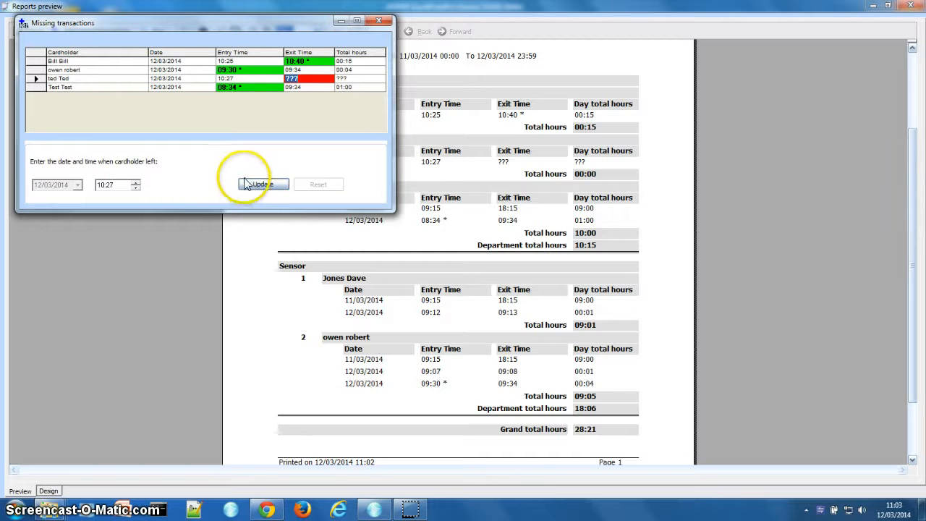
click(377, 21)
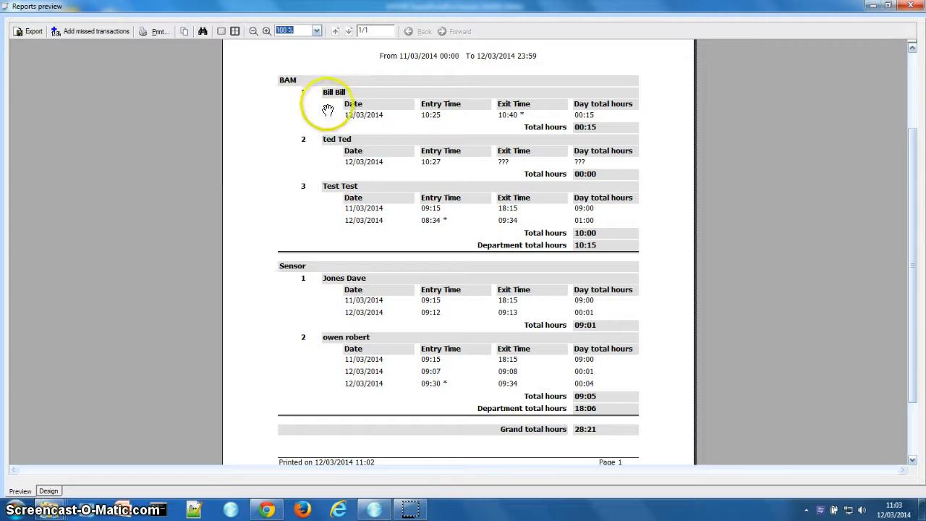
Step: Review the end of the roll call report, including its grand total, and close the preview and the roll call dialog
mouse_move(913, 163)
mouse_down()
mouse_move(909, 108)
mouse_move(910, 181)
mouse_up()
click(672, 288)
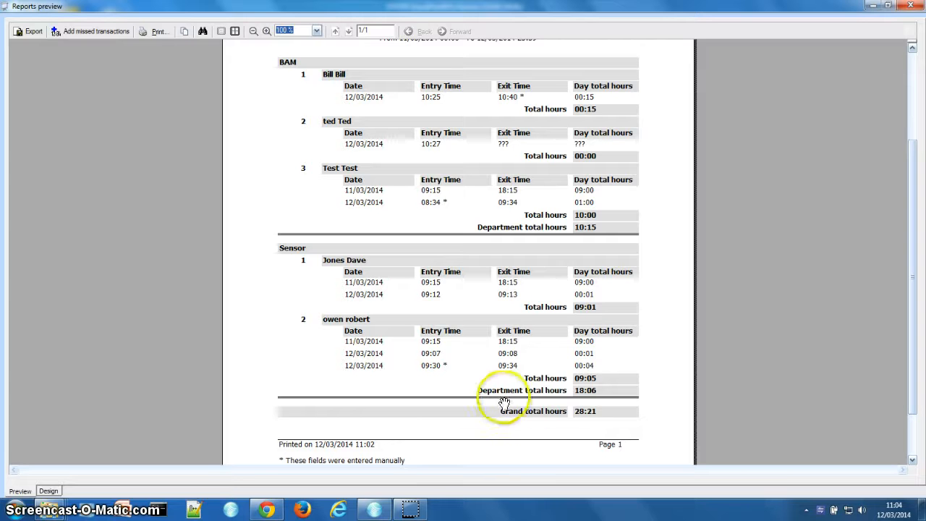
click(909, 7)
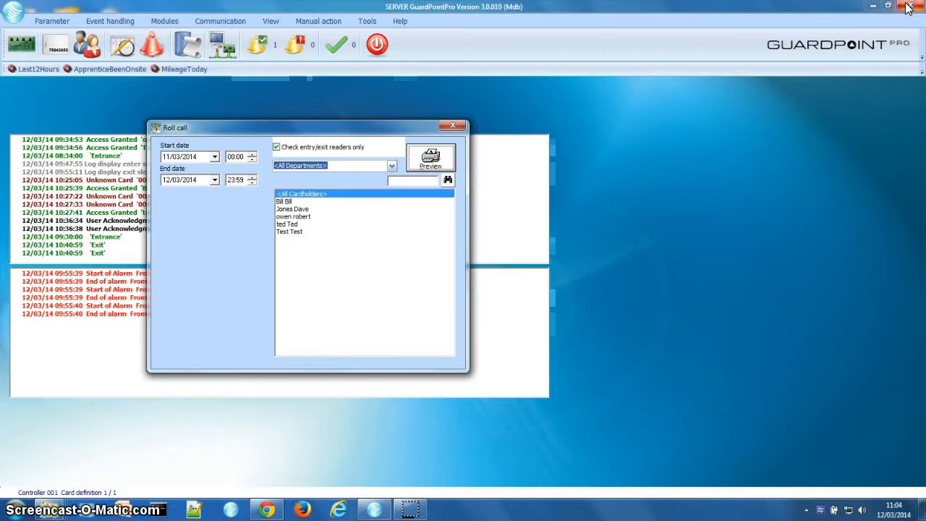
click(456, 128)
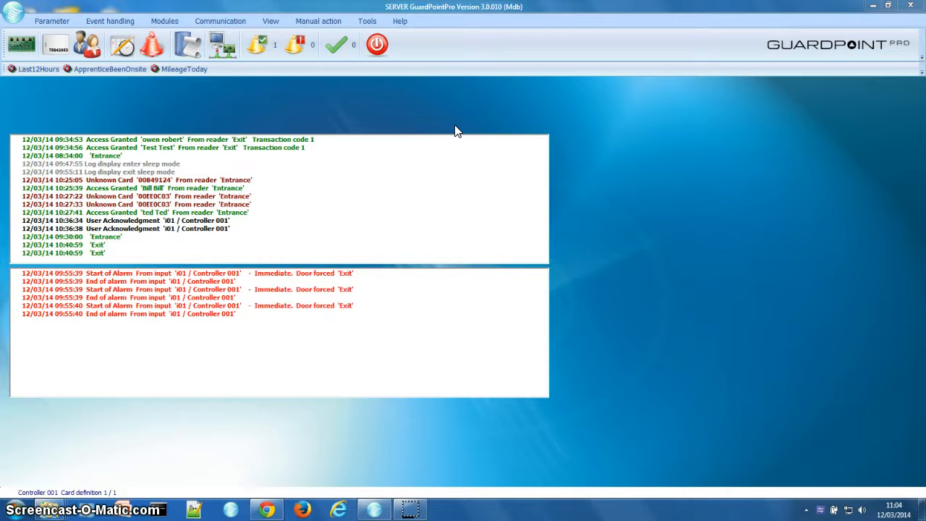
Step: Examine the field types offered for a new customized field, trying Number and Text, and discard the field without saving
click(62, 27)
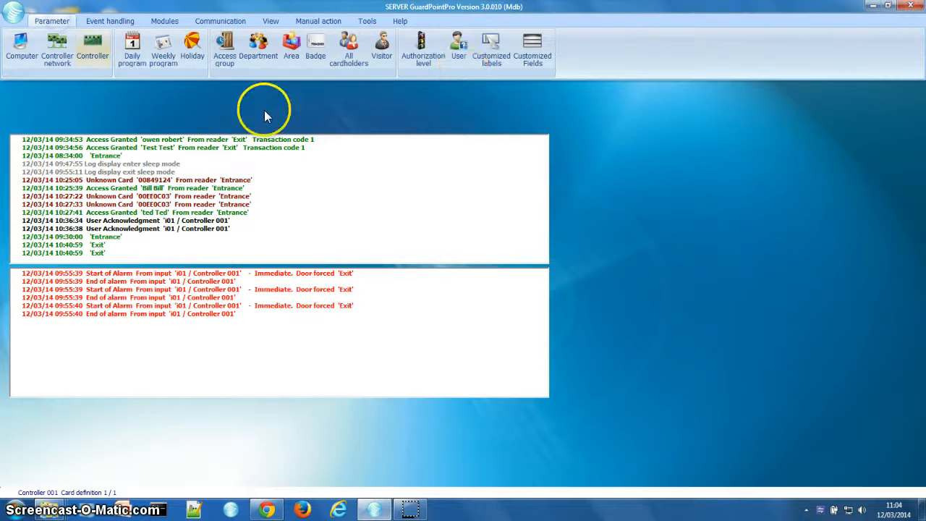
click(537, 62)
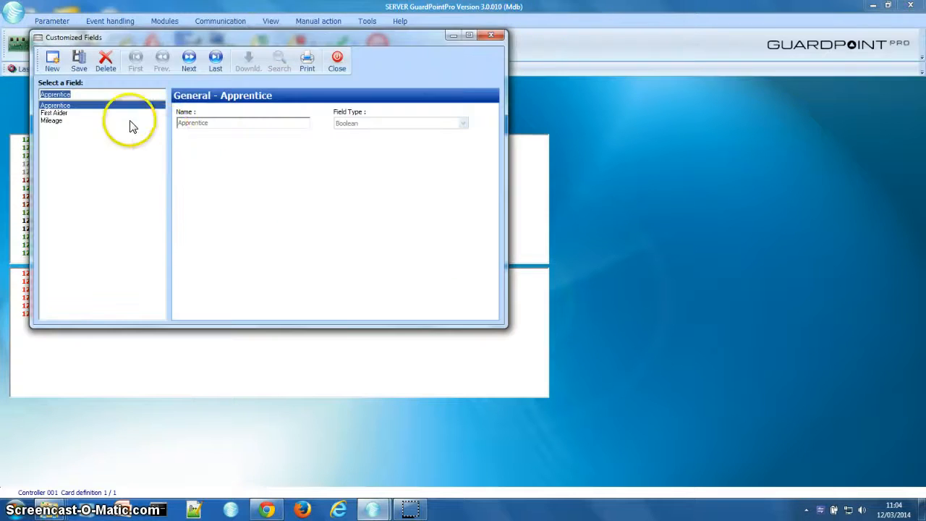
click(52, 61)
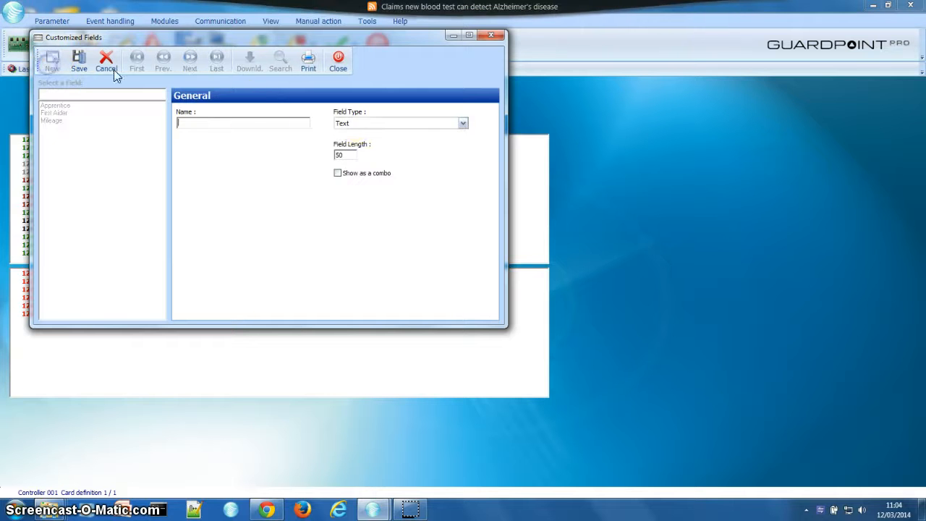
click(462, 122)
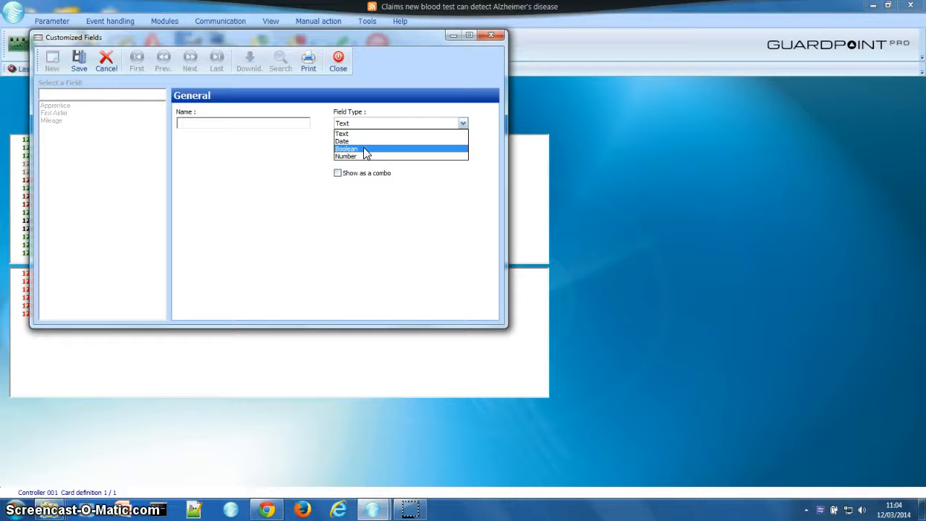
click(348, 157)
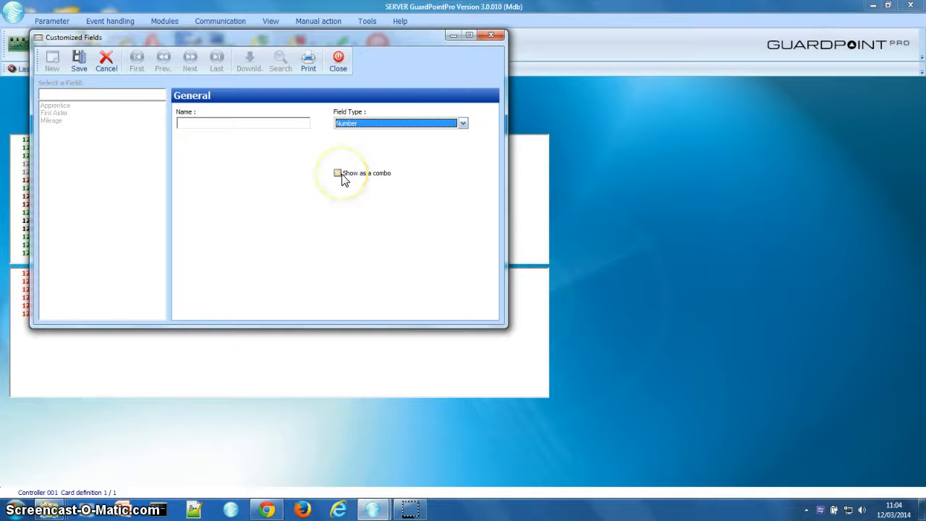
click(464, 124)
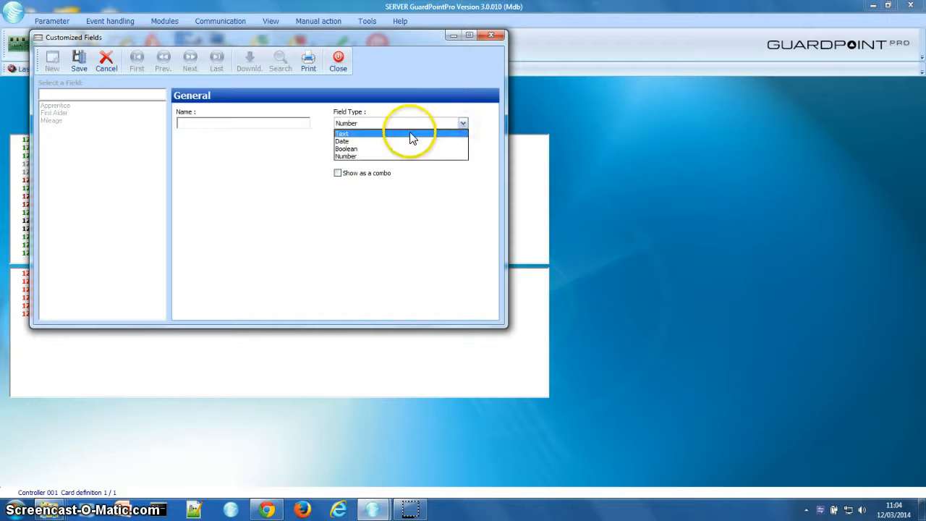
click(410, 135)
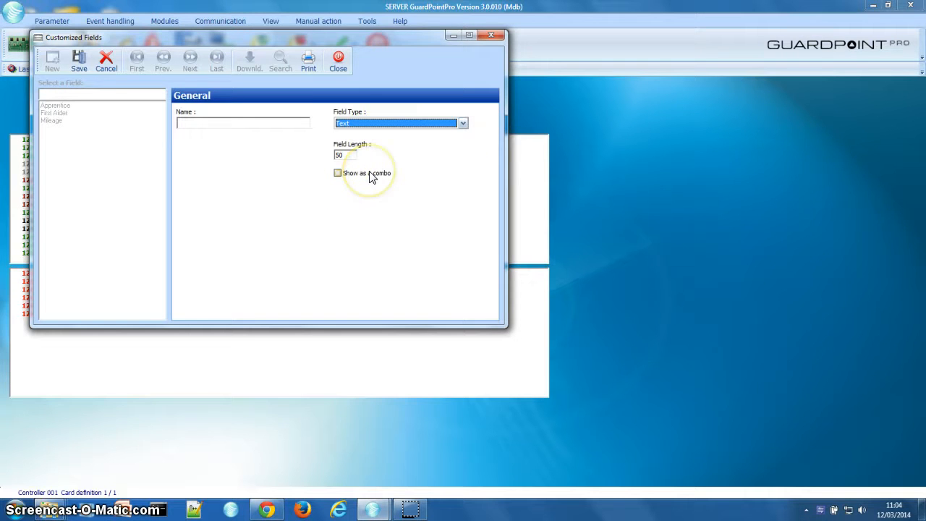
click(338, 60)
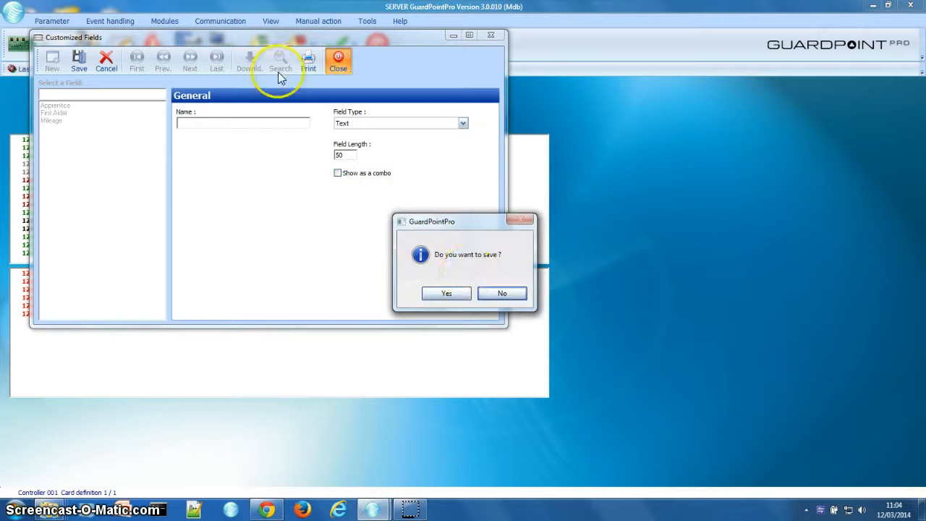
click(493, 293)
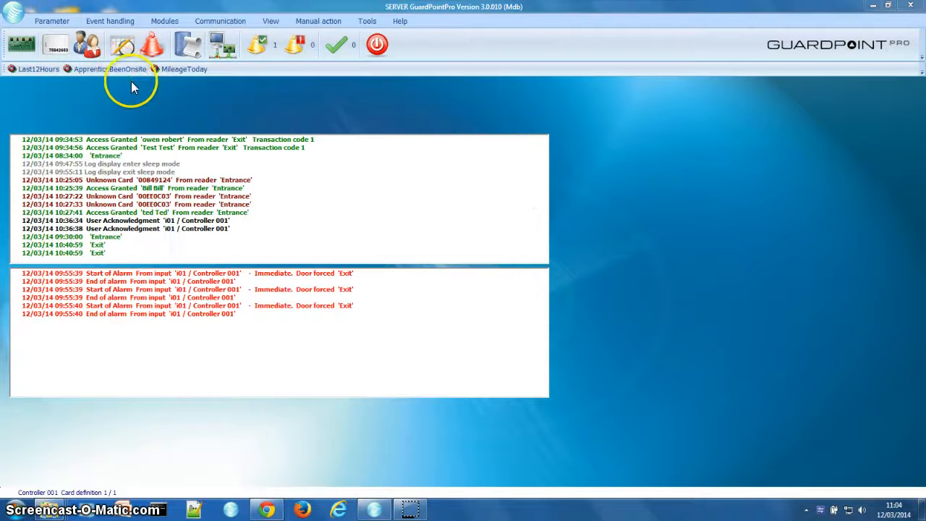
Step: Examine the Mileage, First Aider and Apprentice fields across the cardholder records, and close the cardholder window
click(93, 51)
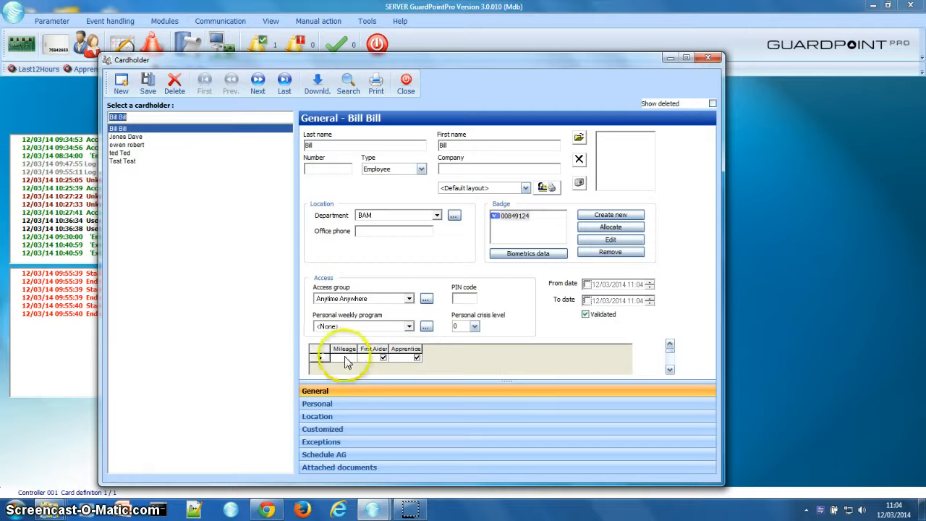
click(128, 136)
click(129, 145)
click(125, 153)
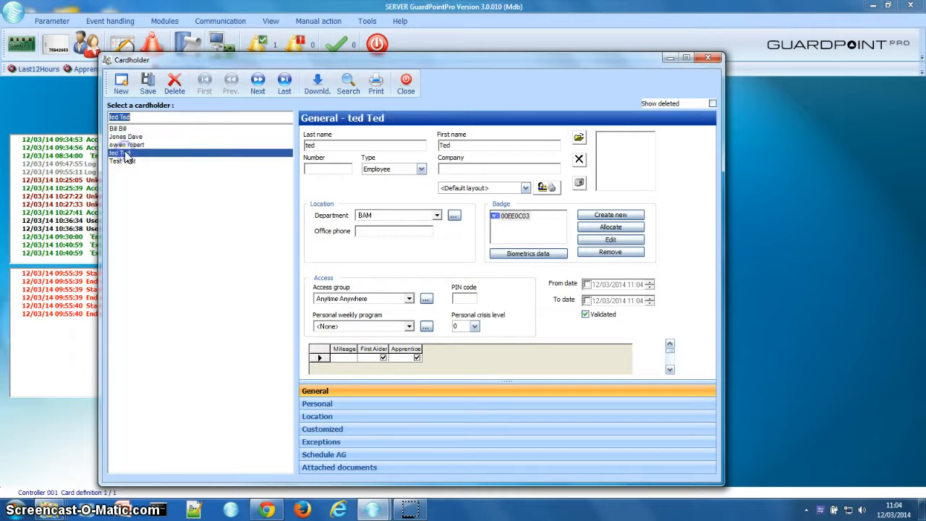
click(124, 160)
click(123, 153)
click(405, 83)
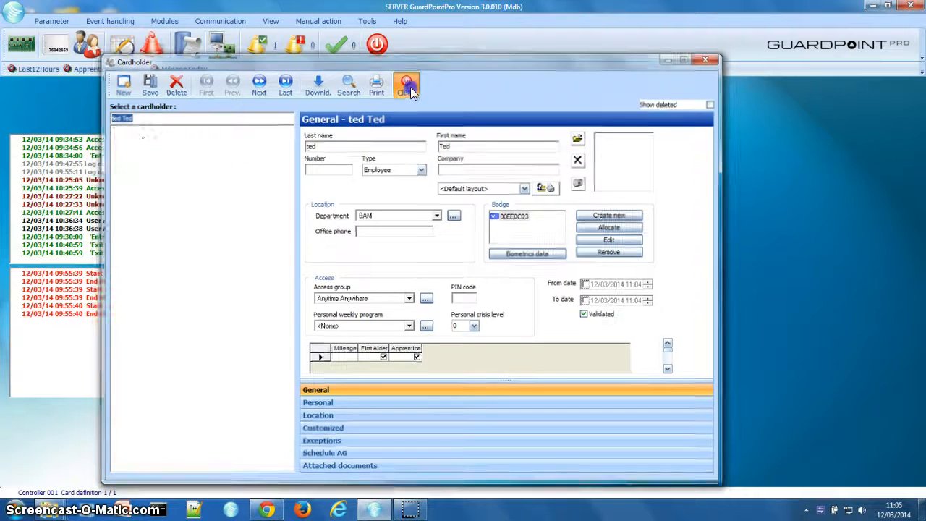
Step: View the saved ApprenticeBeenOnsite report and close its preview
click(107, 70)
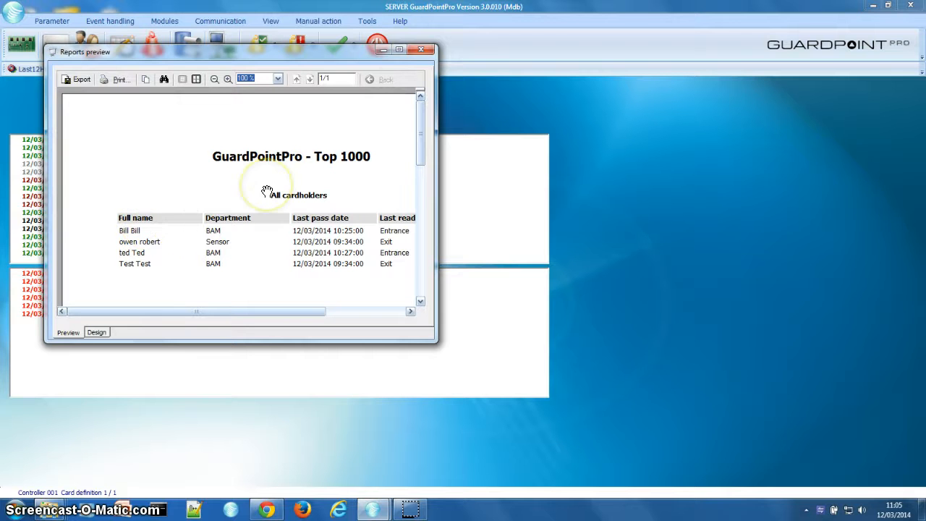
click(422, 50)
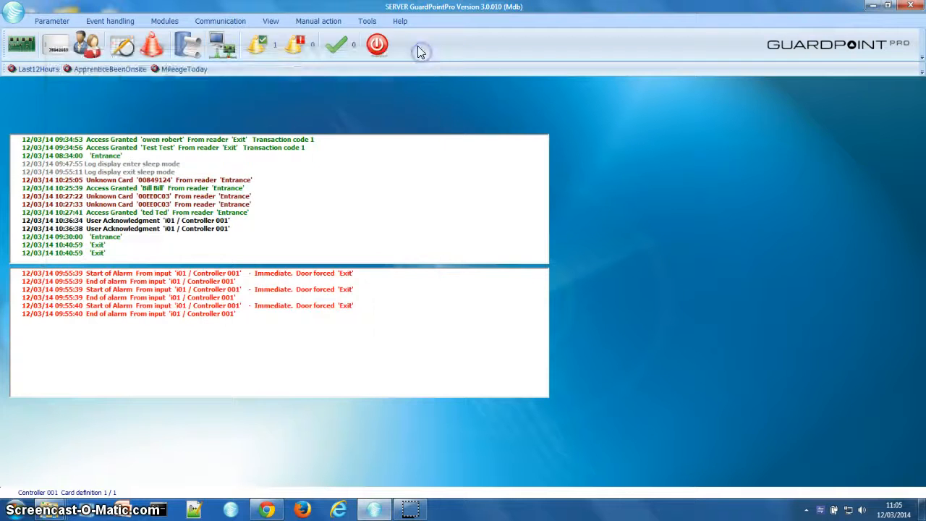
Step: Start a new report in the report wizard with Door Pass Statistics as its data source
click(367, 21)
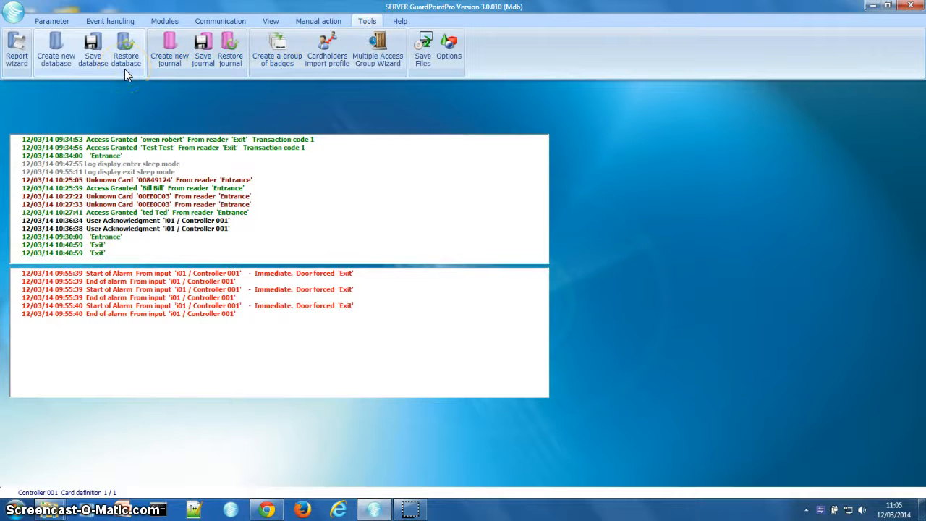
click(16, 52)
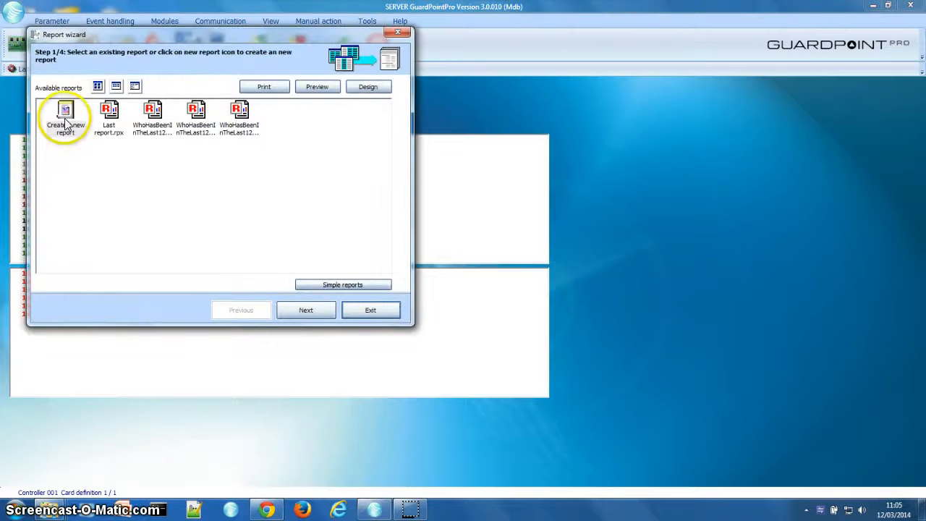
double_click(65, 113)
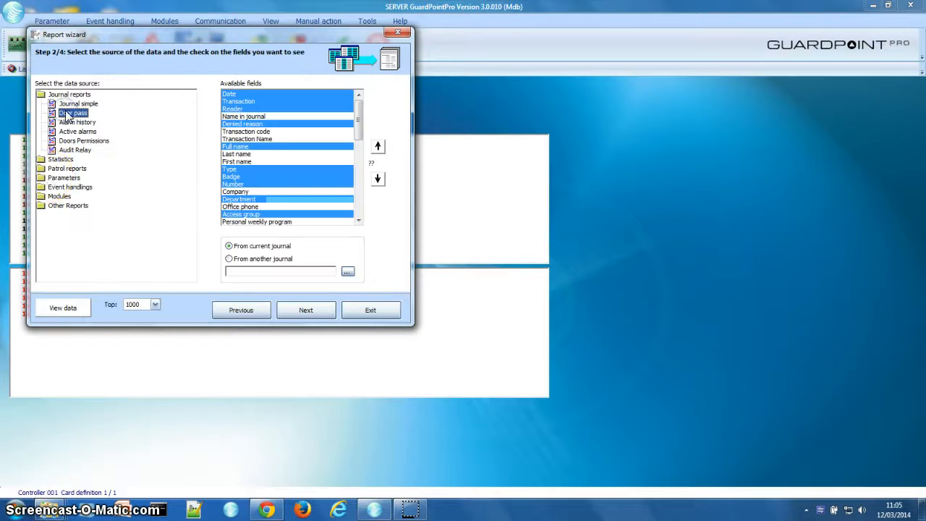
click(44, 159)
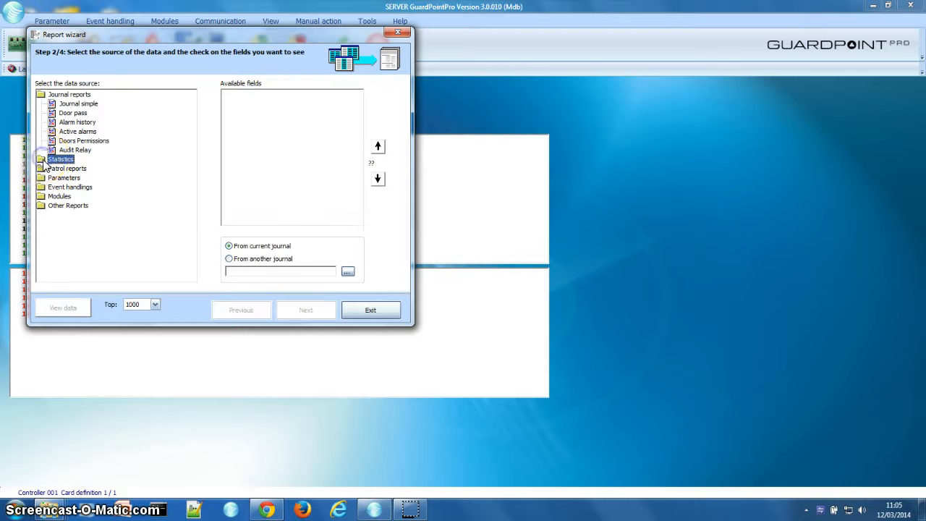
double_click(42, 161)
click(76, 178)
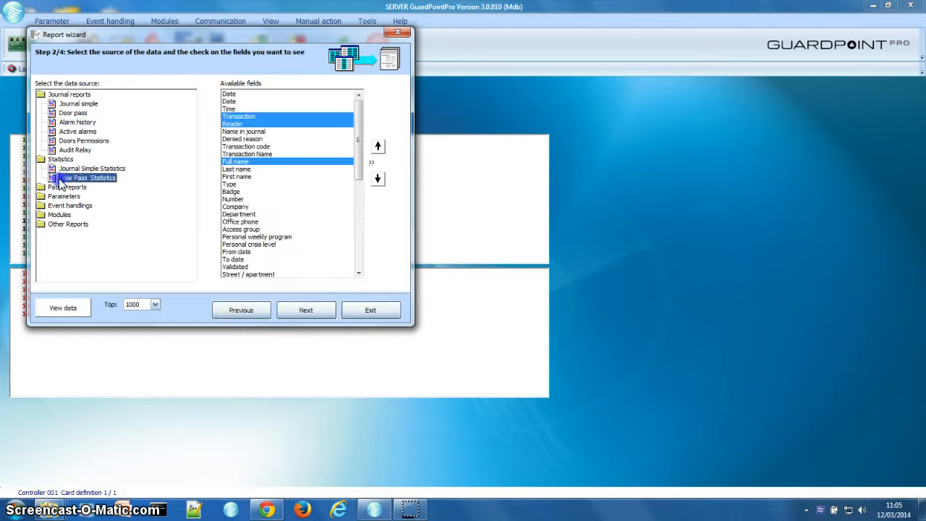
Step: Deselect Transaction, Reader and Full name, and set the report's fields to Last reader pass, Count and First Aider
click(243, 116)
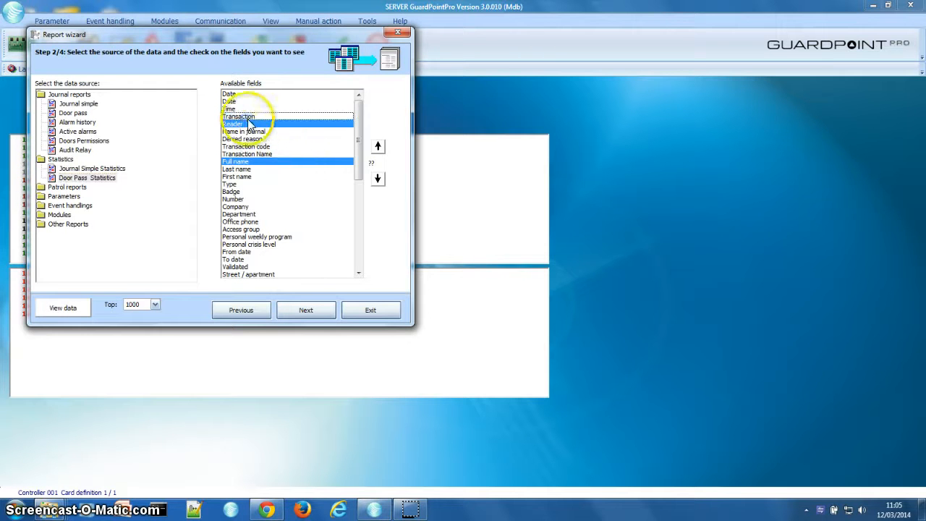
click(243, 124)
click(244, 162)
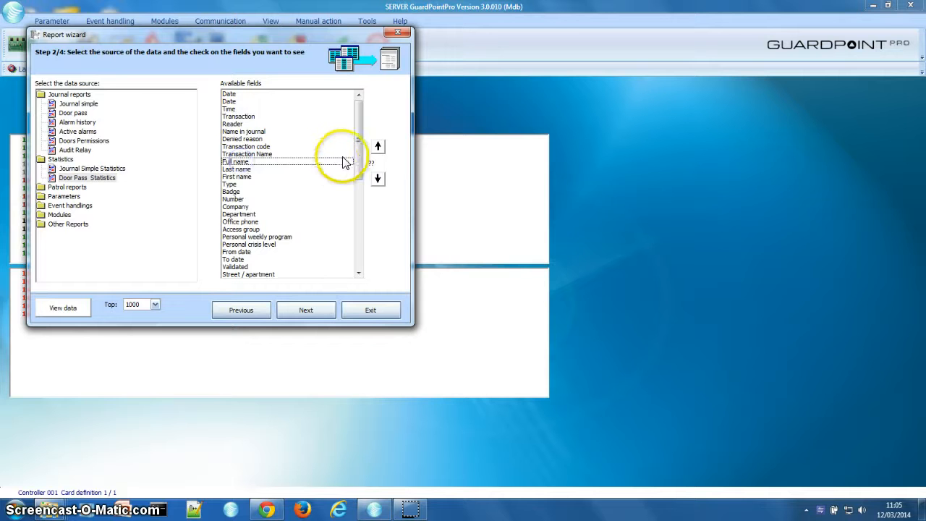
drag(357, 159, 354, 267)
click(288, 229)
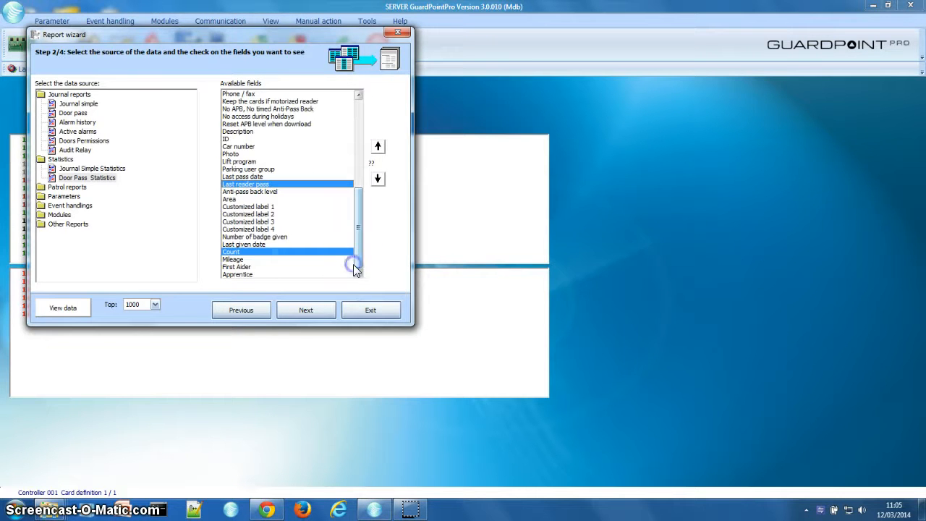
click(237, 267)
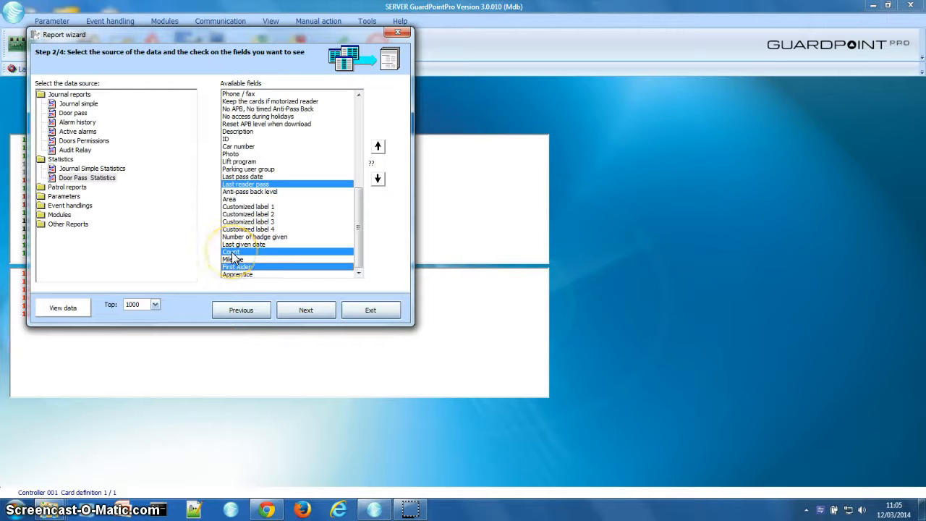
Step: Proceed to data filtering and include only Entrance for the Last reader pass field
click(283, 310)
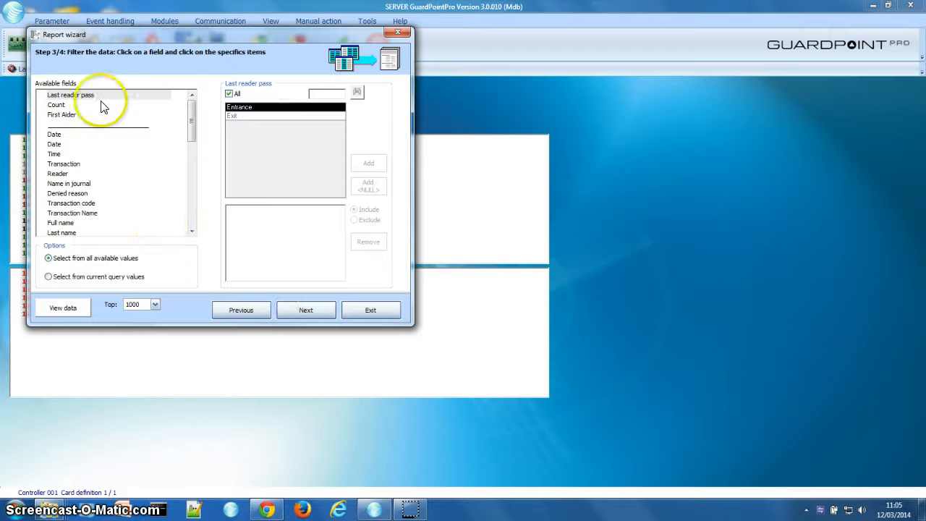
click(229, 95)
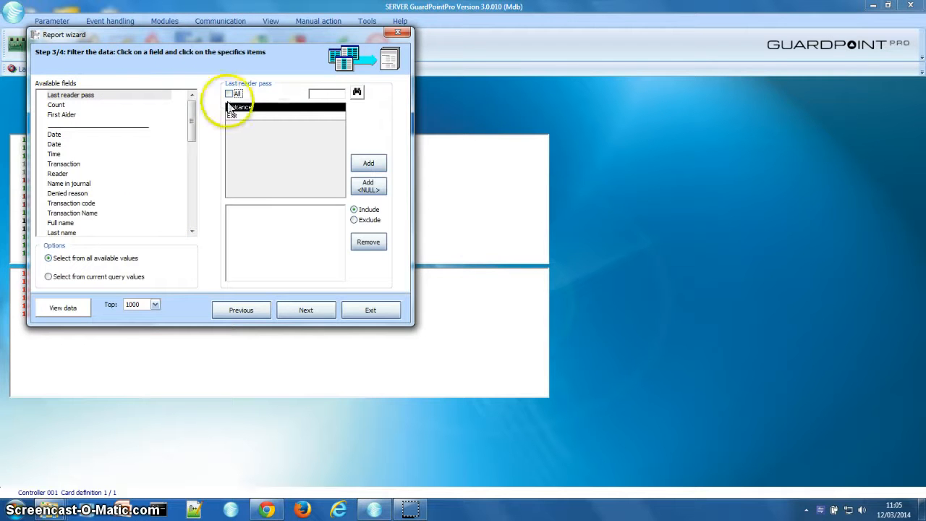
click(368, 165)
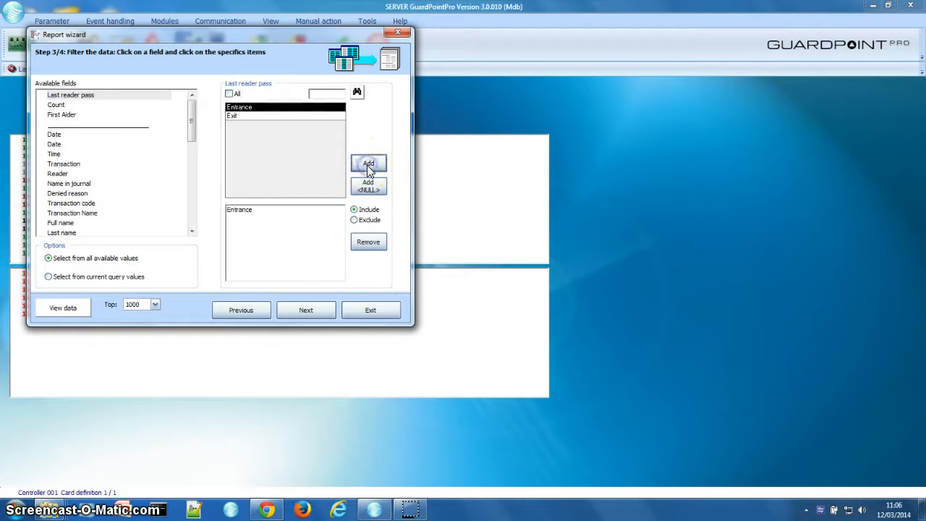
Step: Filter First Aider to Yes / True, and view the filter conditions offered for the Date, Count and Mileage fields
click(62, 135)
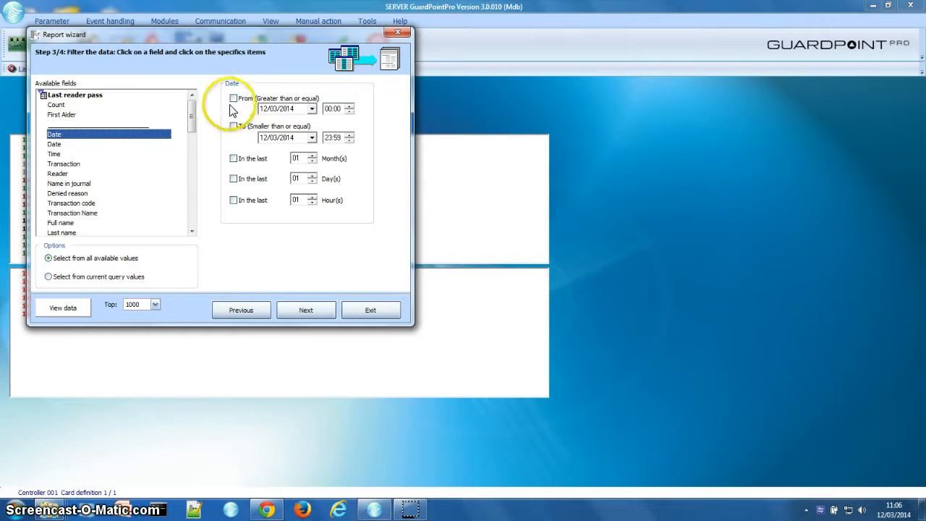
click(58, 106)
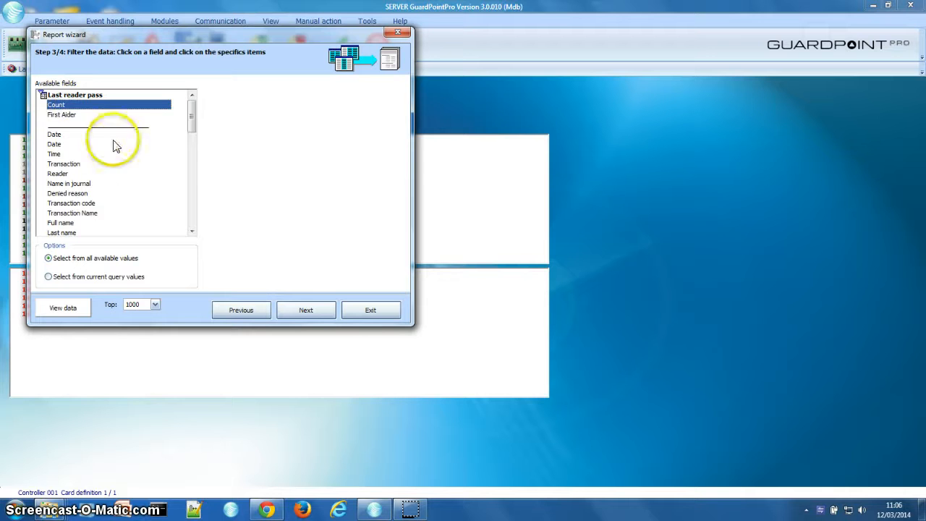
click(68, 116)
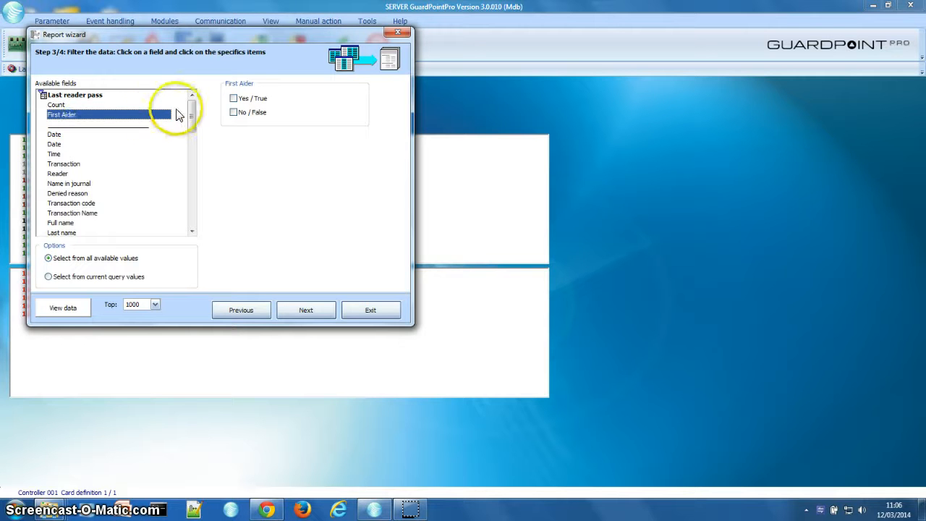
click(233, 98)
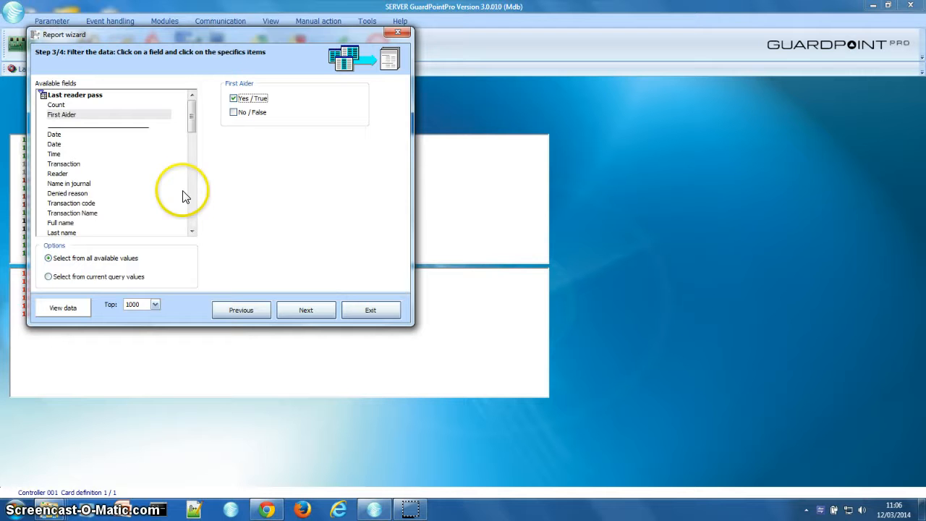
drag(194, 124, 192, 224)
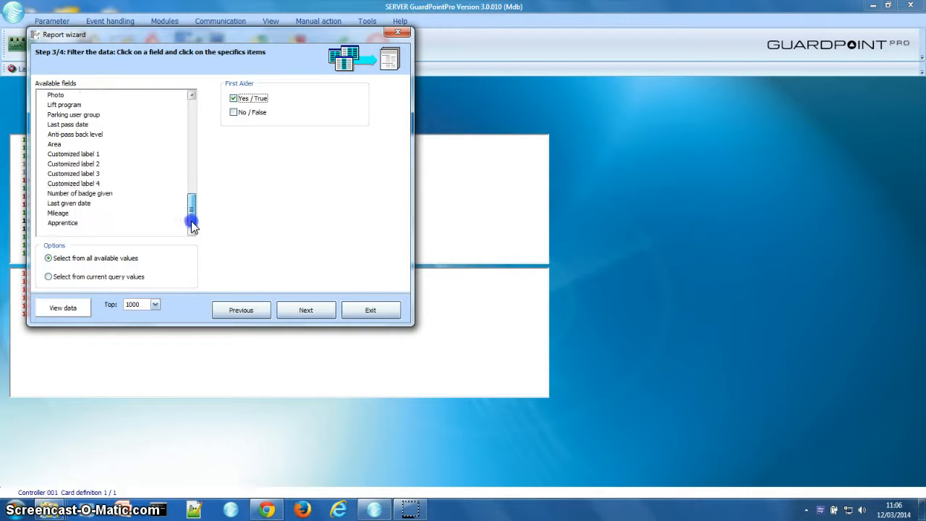
click(61, 214)
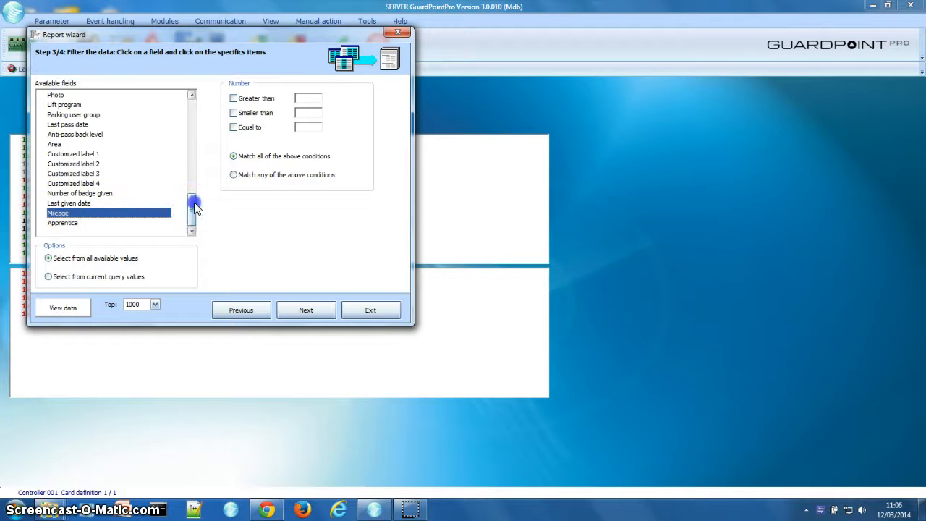
drag(194, 206, 194, 99)
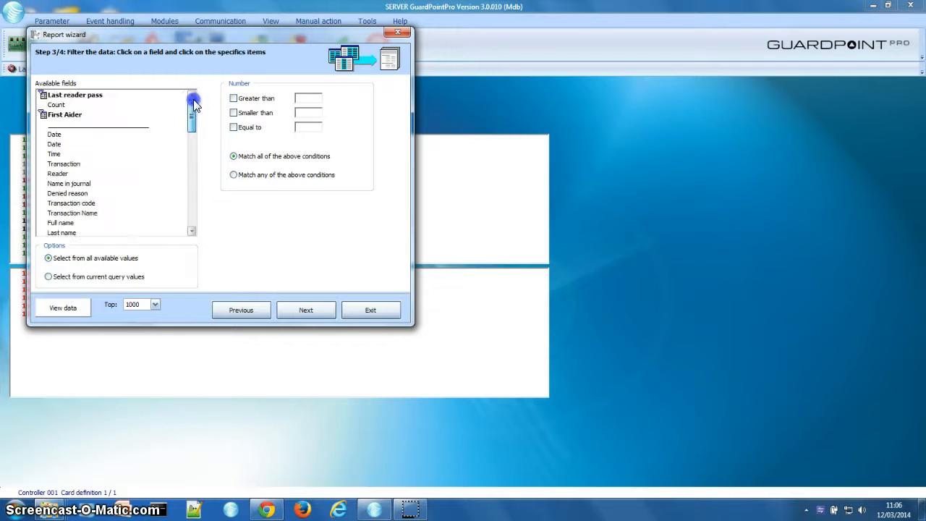
Step: Finish the report with Last reader pass, Count and First Aider as a preview, and close the preview
click(302, 316)
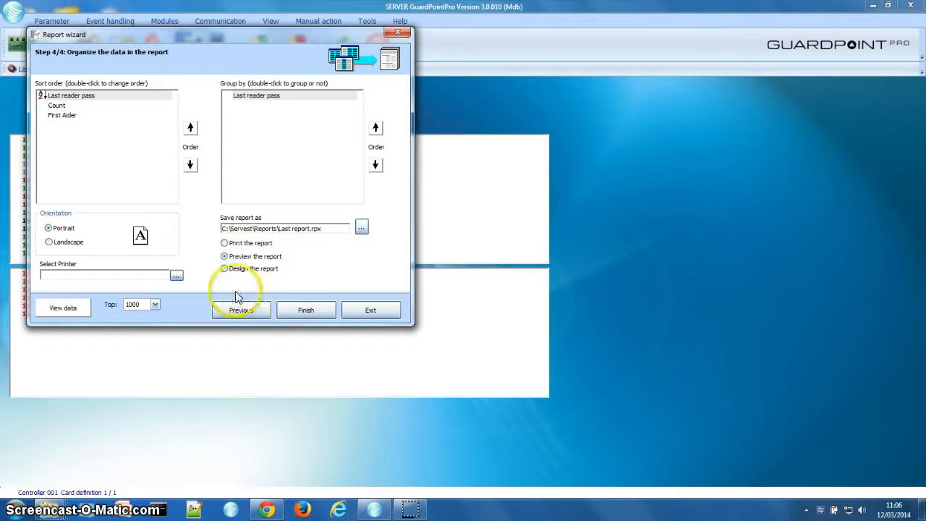
click(292, 314)
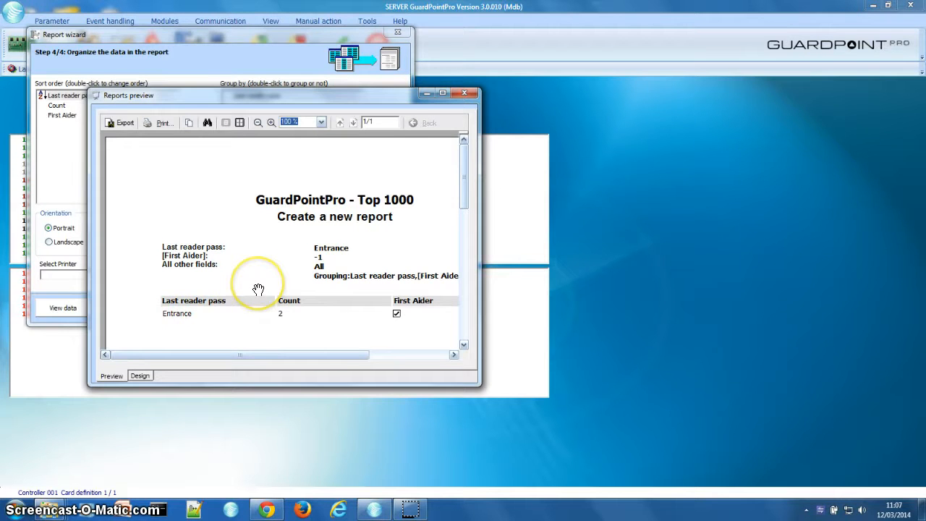
click(465, 95)
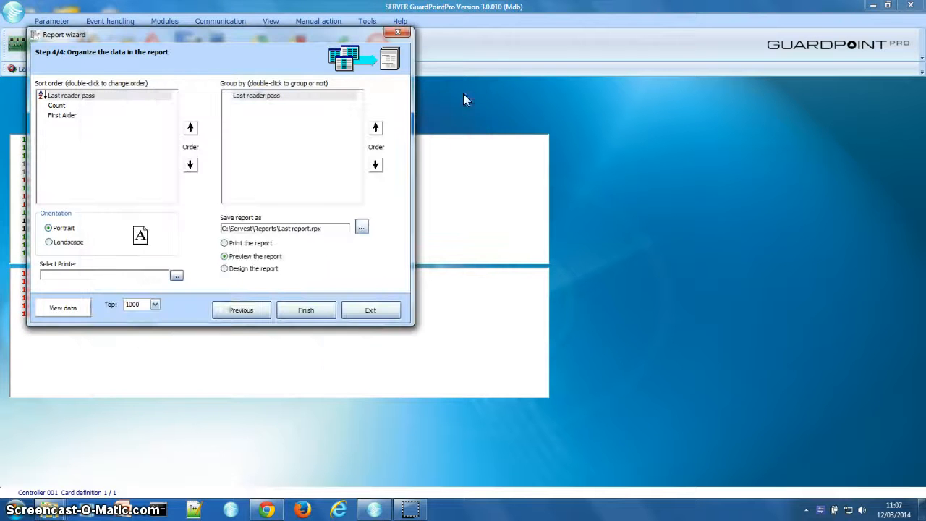
Step: Return to field selection, add Full name to the report, and review the Last reader pass and First Aider filters
click(235, 309)
click(235, 310)
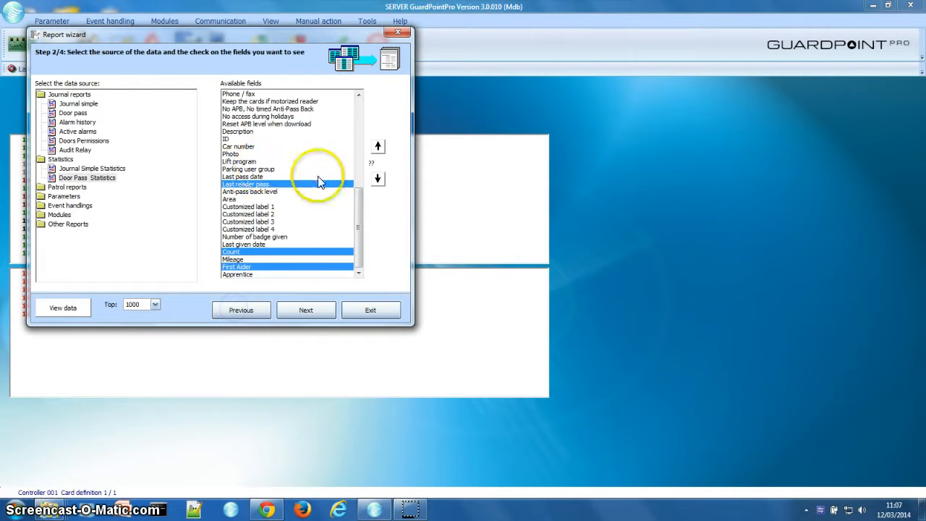
drag(360, 210, 352, 140)
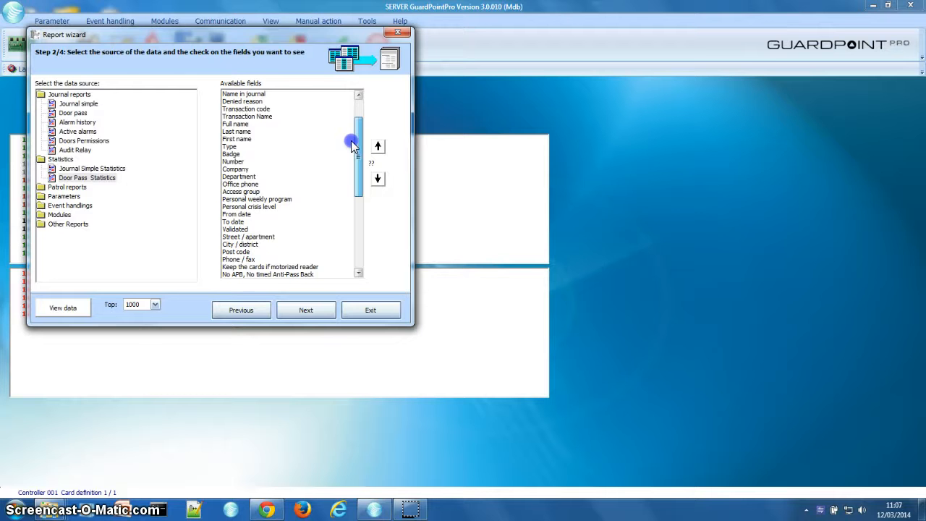
click(245, 124)
click(306, 310)
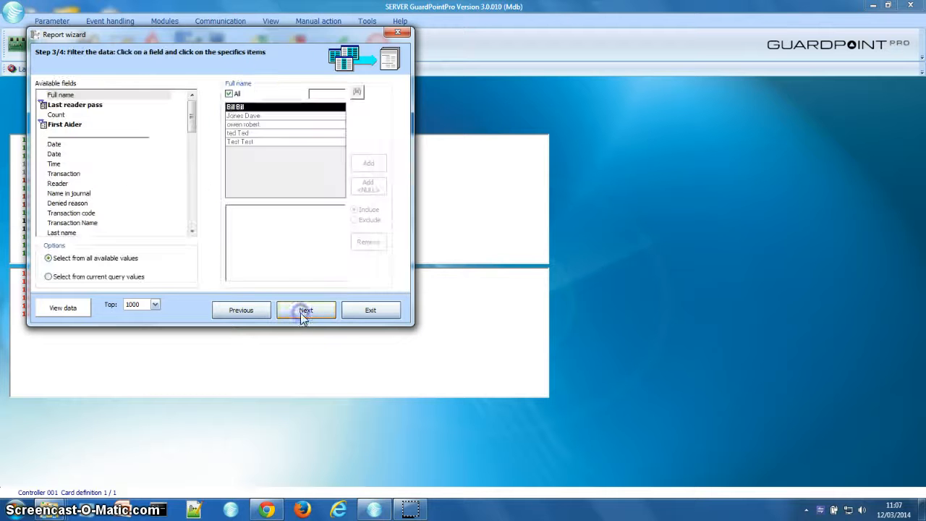
click(71, 106)
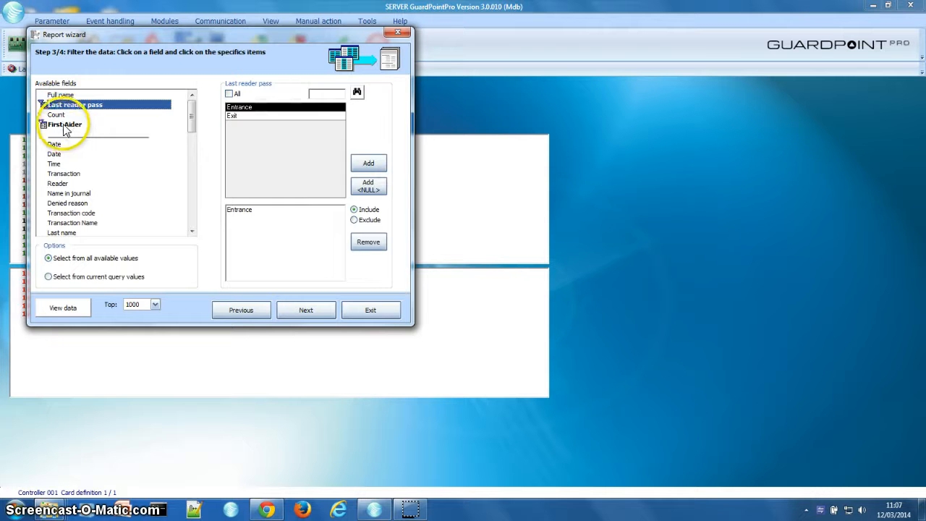
click(65, 124)
click(72, 105)
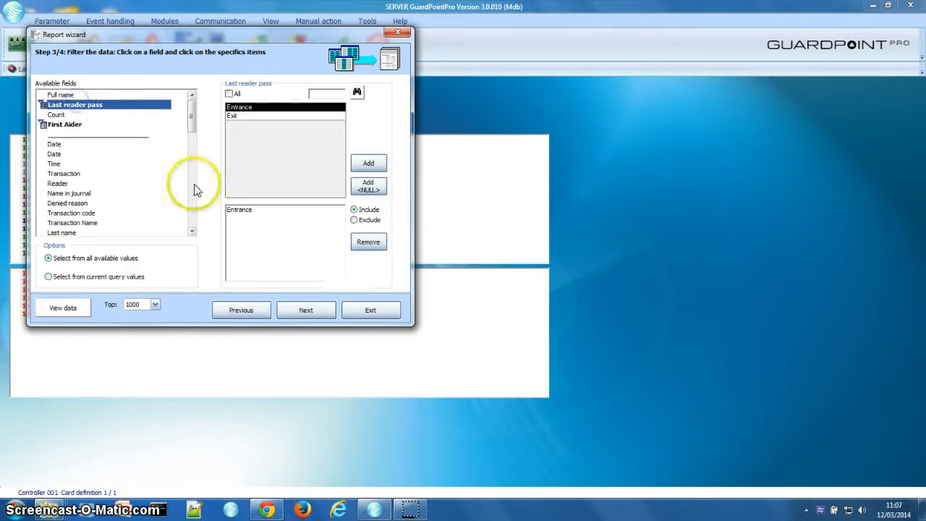
Step: Preview the report with the Full name field, and leave the report wizard
click(305, 309)
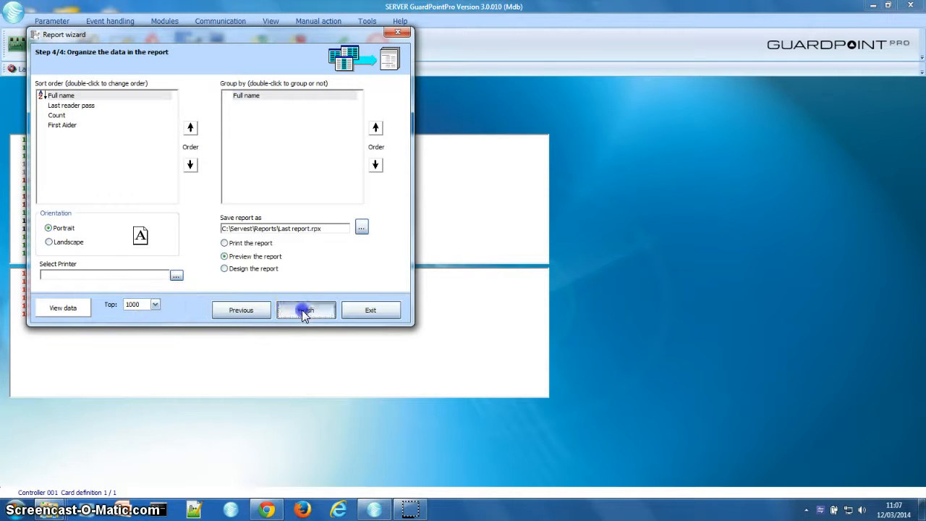
click(304, 310)
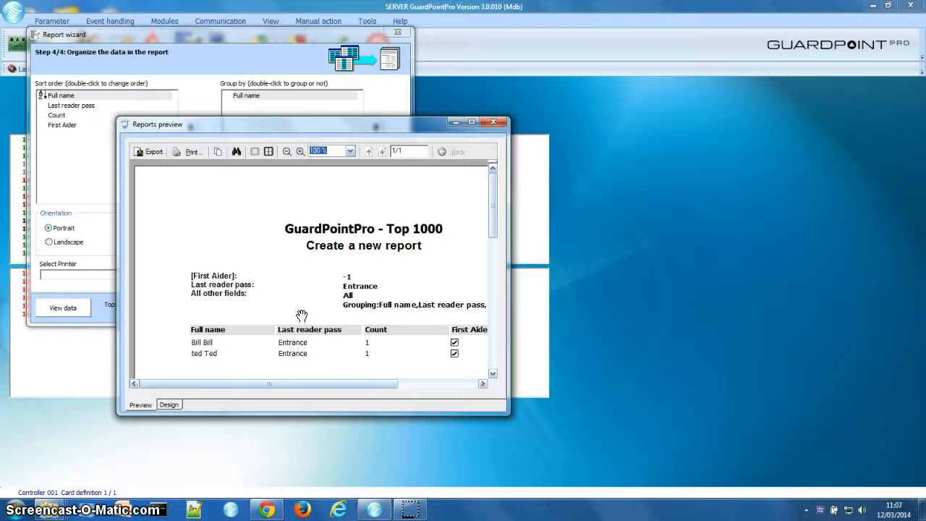
click(496, 123)
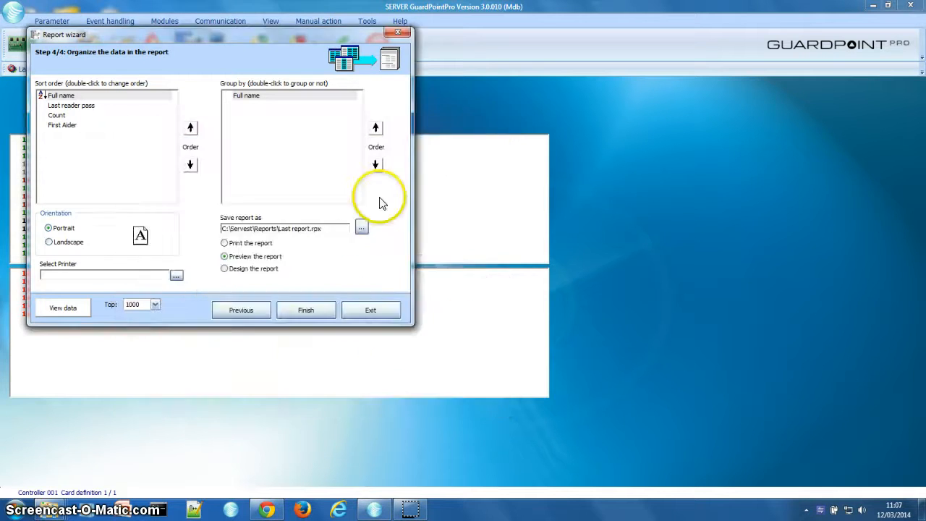
click(369, 311)
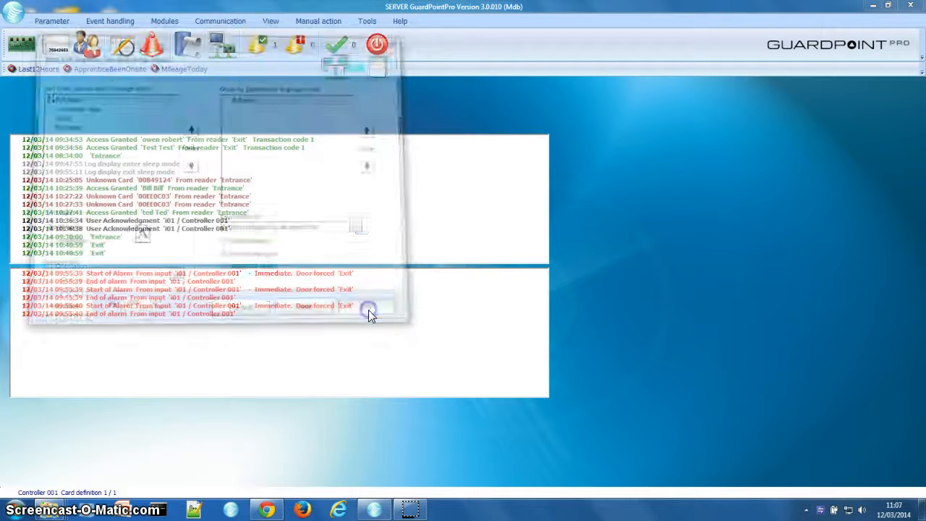
Step: Open the HrAccess cardholders import profile and set its connection settings to use an SQL statement
click(367, 21)
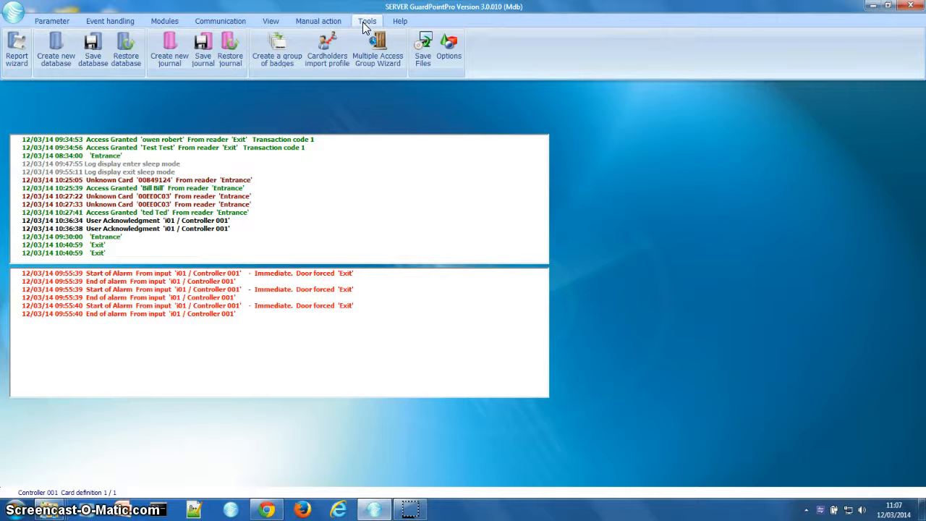
click(327, 47)
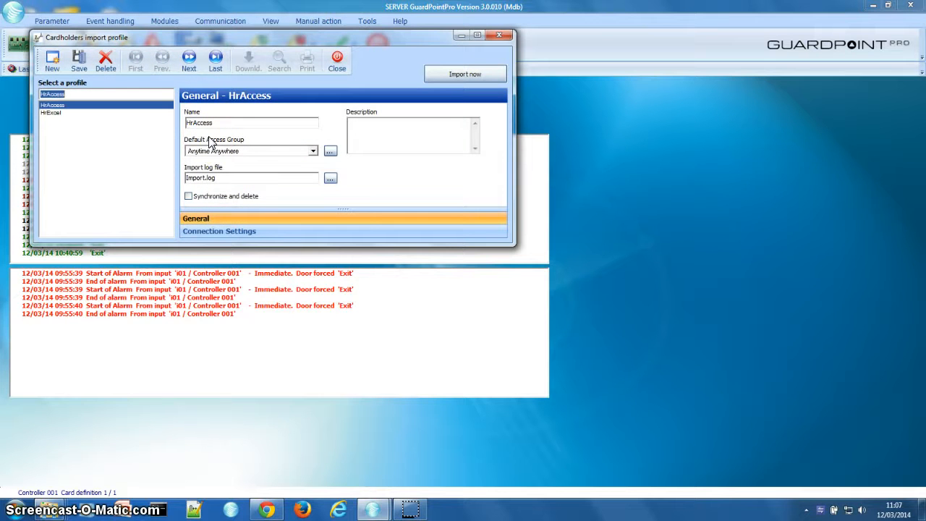
click(191, 232)
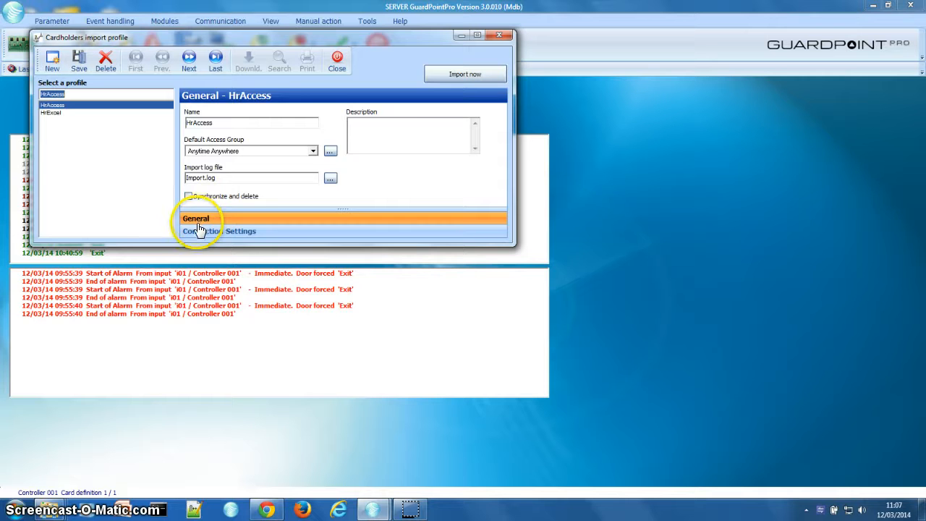
click(308, 147)
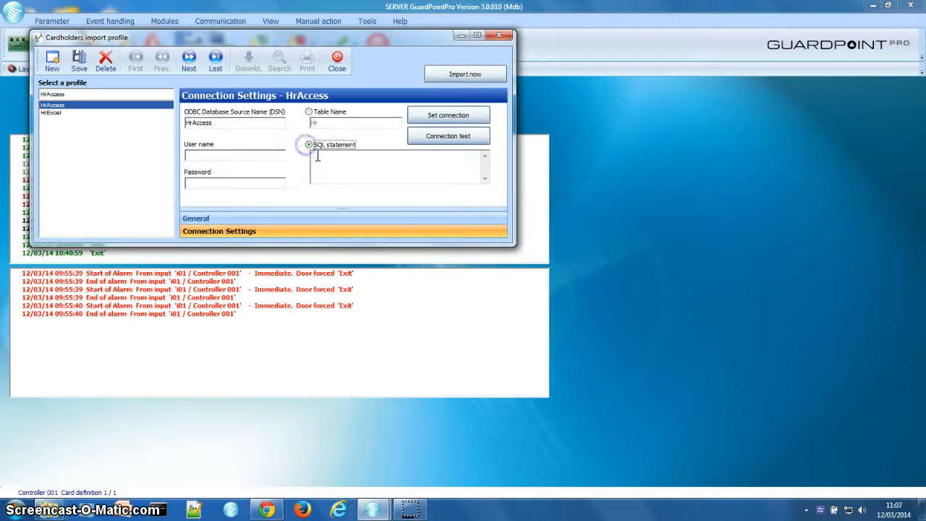